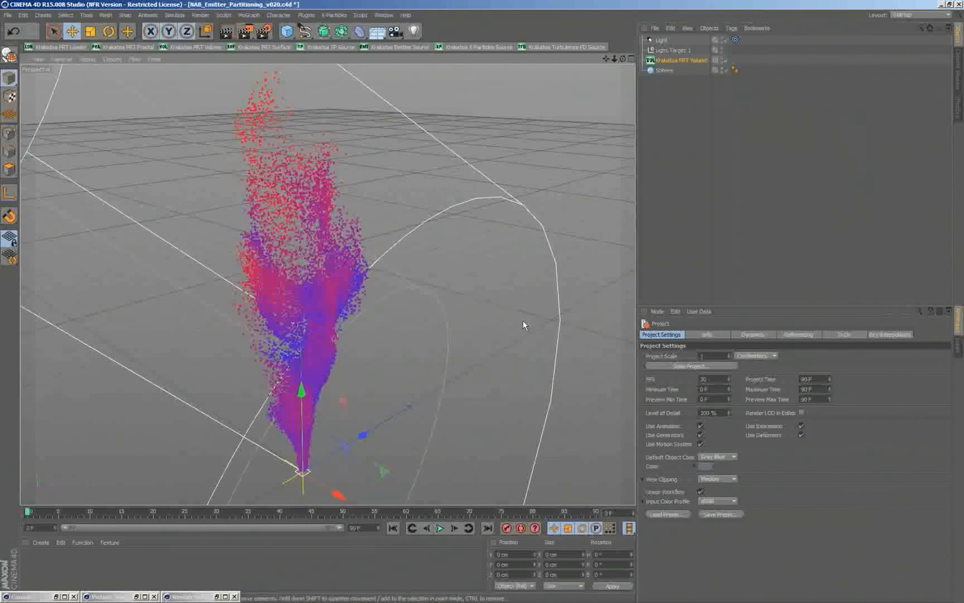
pyautogui.hotkey('ctrl', 'F4')
# Step: Discard the emitter scene unsaved, then add a Figure primitive and a Krakatoa PRT Volume
pyautogui.click(497, 348)
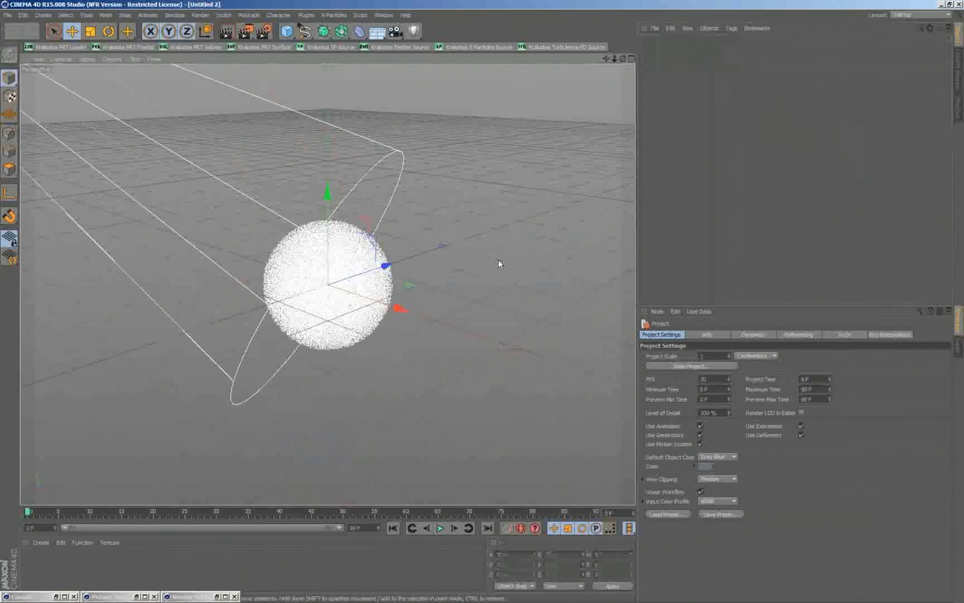
pyautogui.click(287, 32)
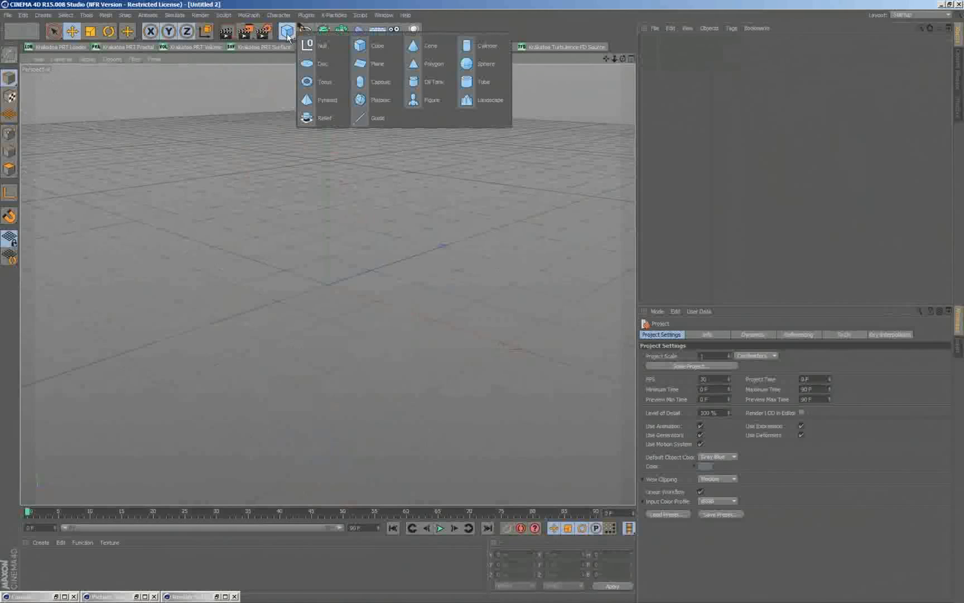
pyautogui.click(430, 99)
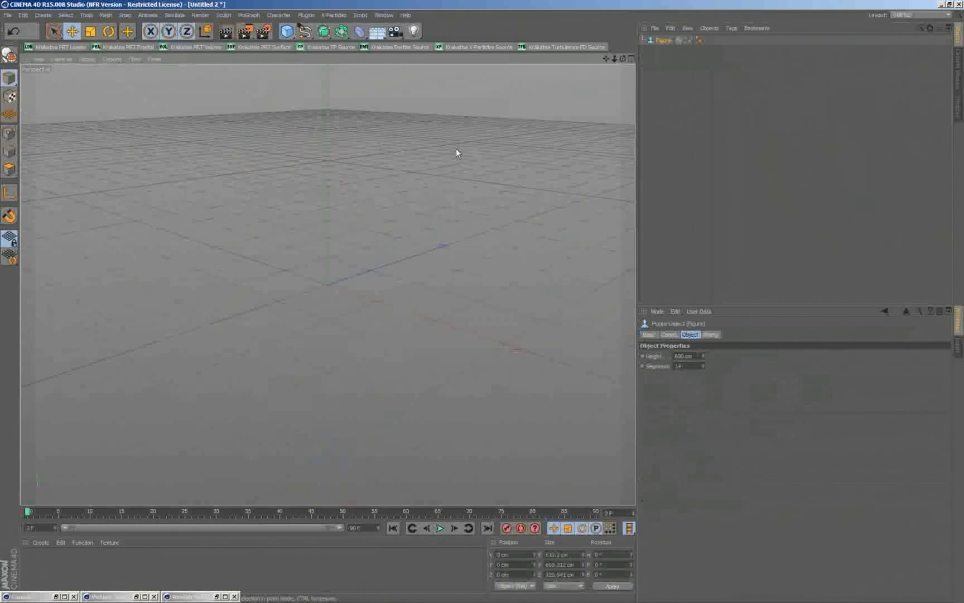
pyautogui.click(219, 47)
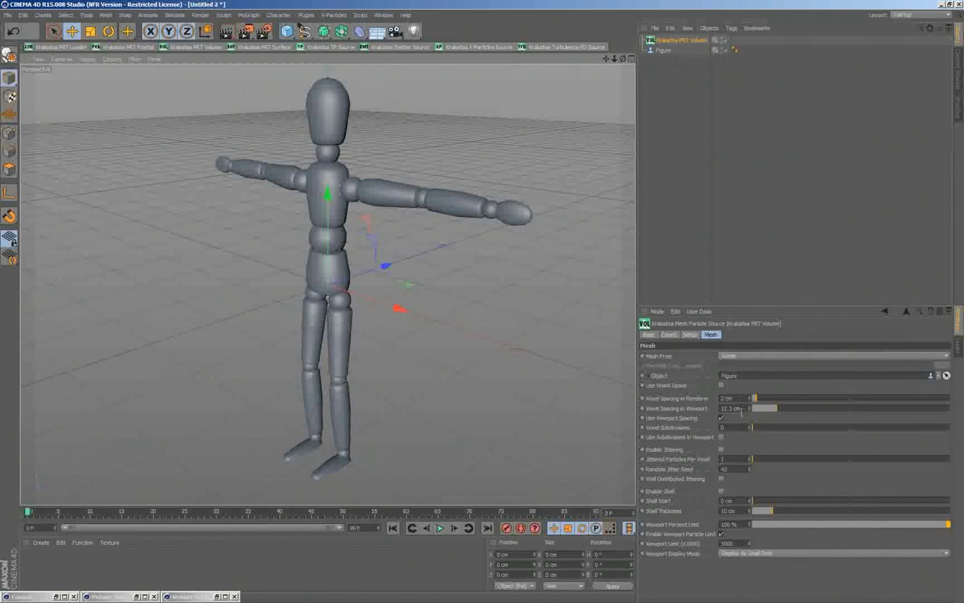
# Step: Hide the Figure mesh and set Voxel Spacing in Viewport to 10 cm
pyautogui.click(723, 48)
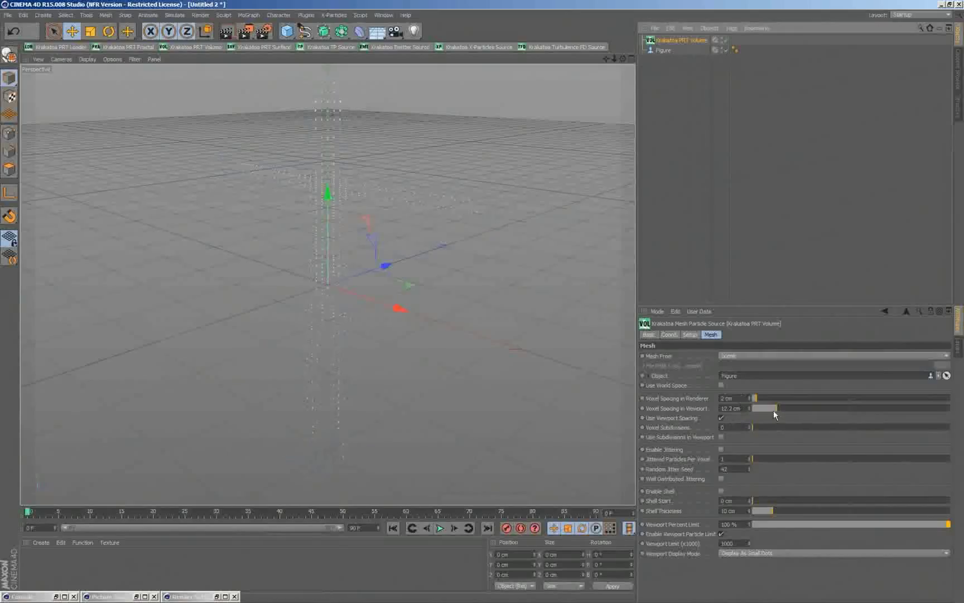
pyautogui.click(733, 408)
pyautogui.write('10')
pyautogui.press('Return')
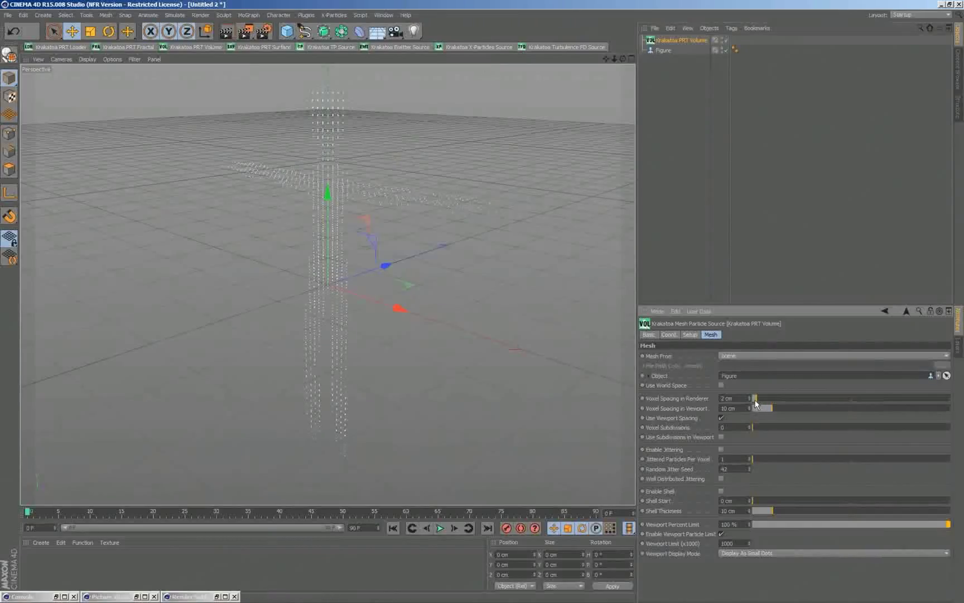
# Step: Attach a Krakatoa Tags > Repopulate Particles tag to the Krakatoa PRT Volume
pyautogui.rightClick(696, 40)
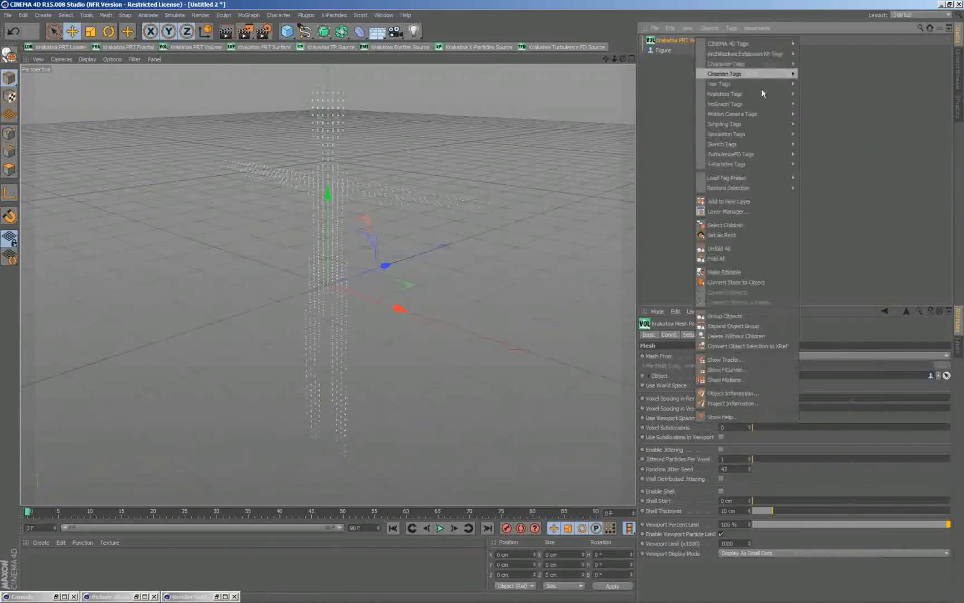
pyautogui.moveTo(754, 94)
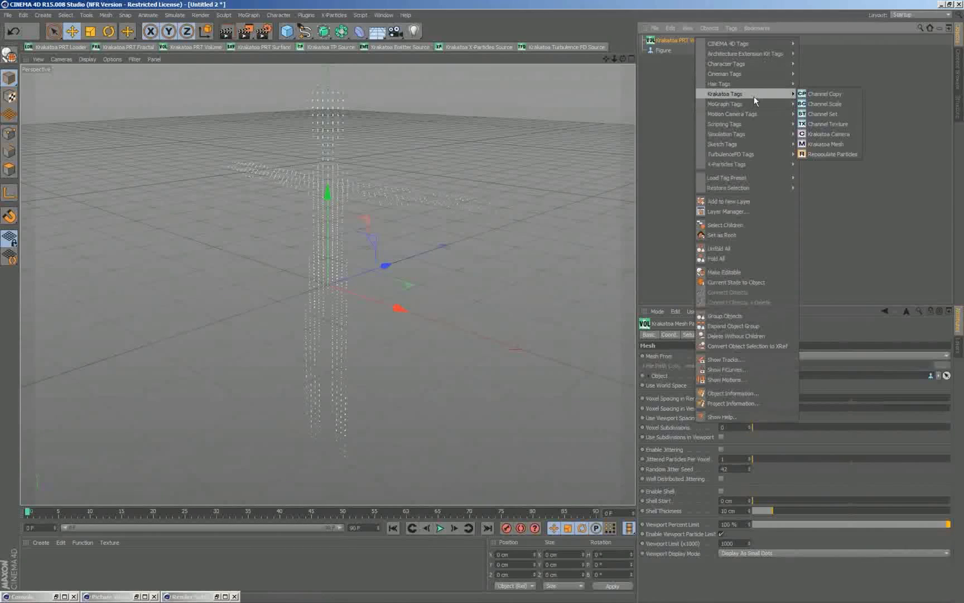
pyautogui.click(833, 155)
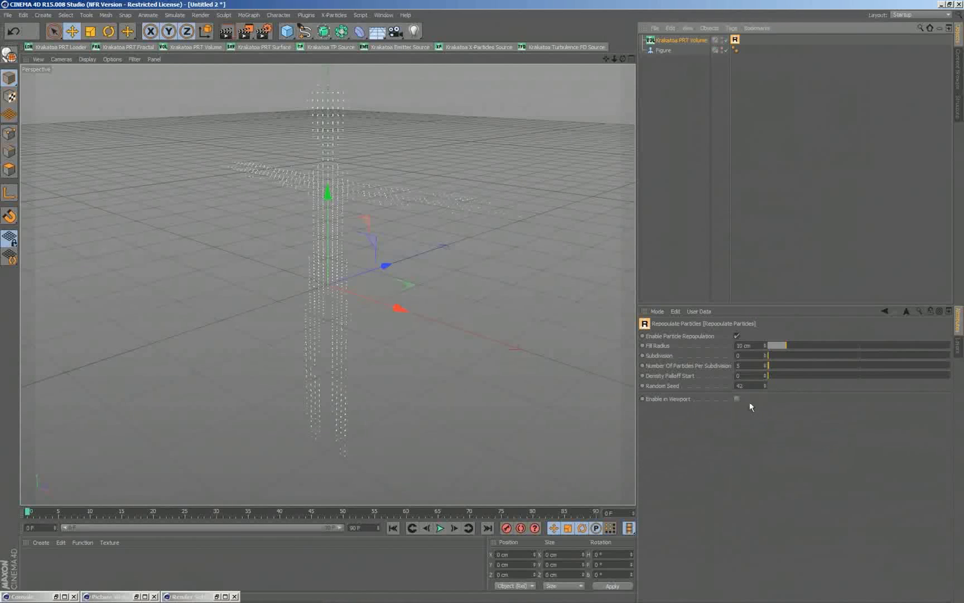
# Step: Show the repopulated particles in the viewport, toggling repopulation off and on to compare
pyautogui.click(767, 366)
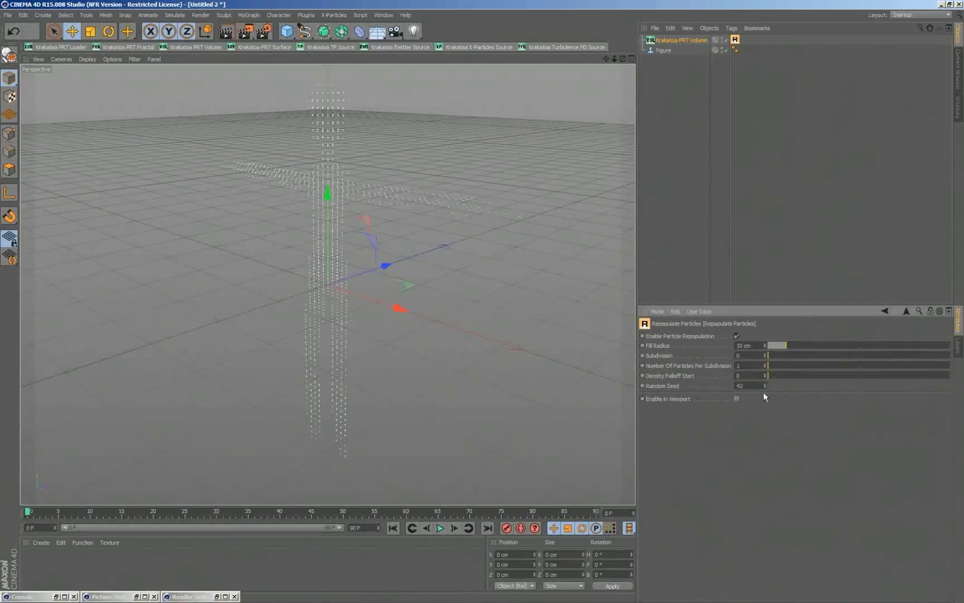
pyautogui.click(737, 398)
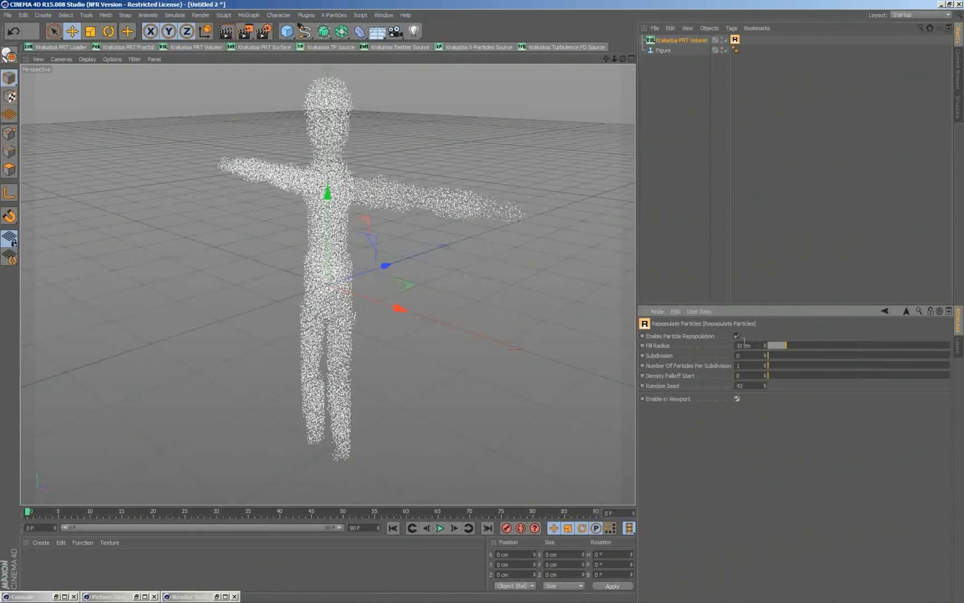
pyautogui.click(737, 336)
pyautogui.click(737, 337)
# Step: Raise Number Of Particles Per Subdivision to 10 and set Subdivision to 1
pyautogui.click(766, 364)
pyautogui.click(766, 363)
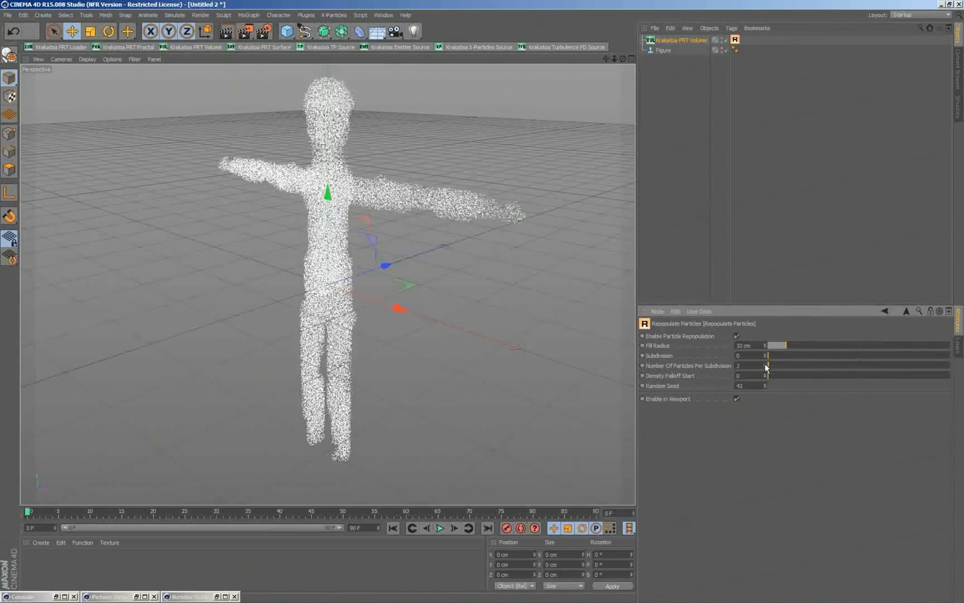
pyautogui.click(766, 363)
pyautogui.click(766, 363)
pyautogui.click(766, 363)
pyautogui.click(766, 363)
pyautogui.click(765, 363)
pyautogui.click(766, 364)
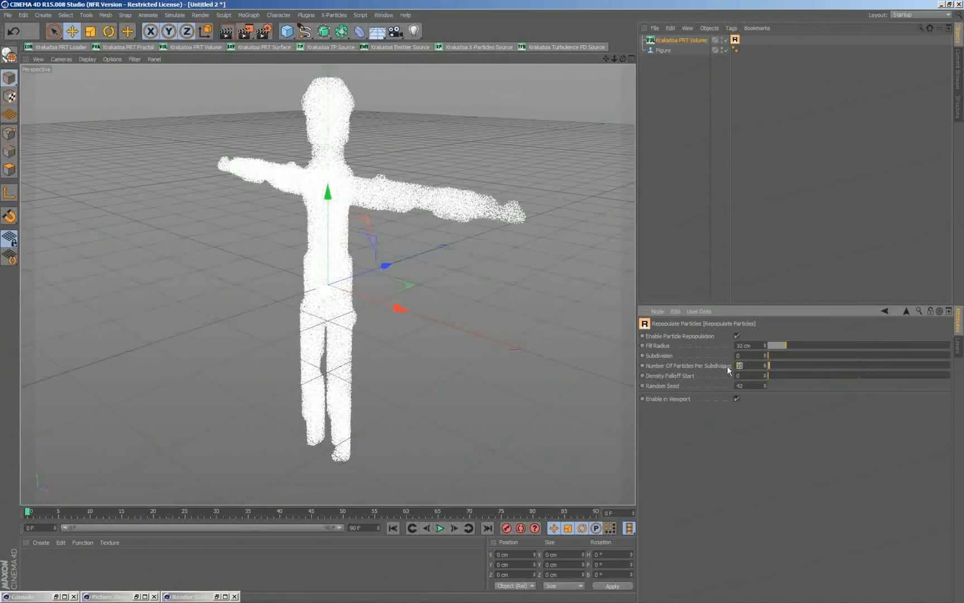
pyautogui.click(758, 365)
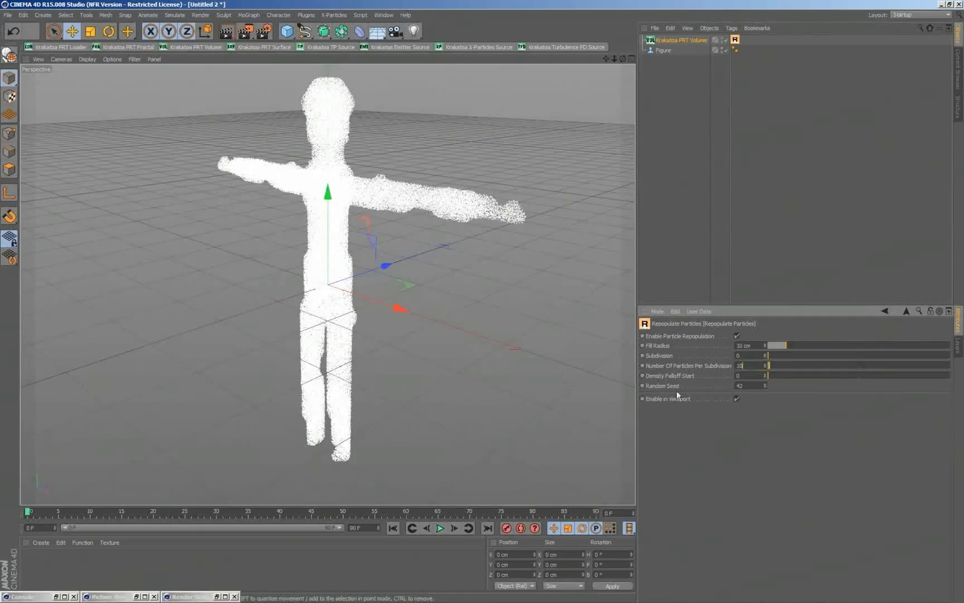
pyautogui.click(782, 356)
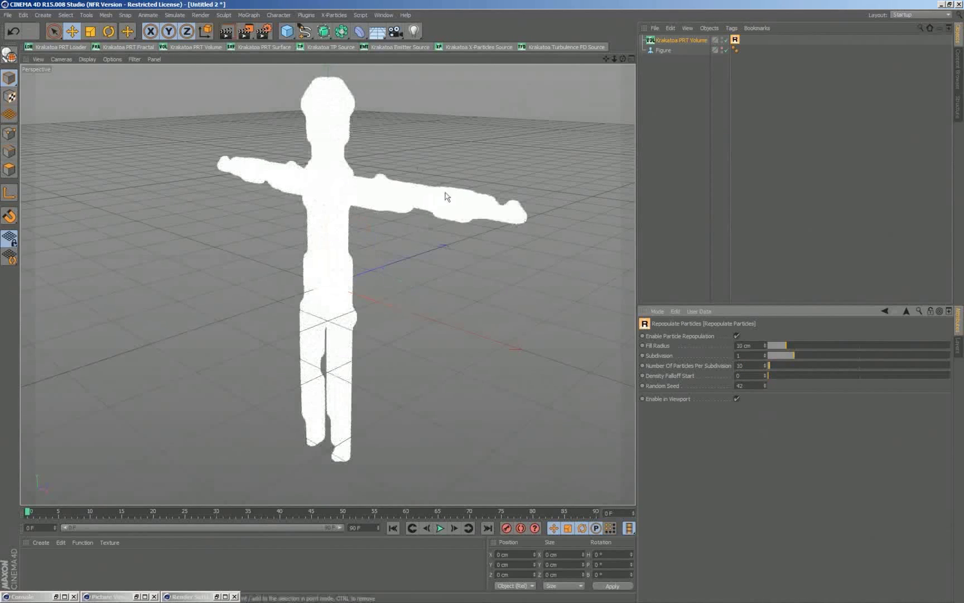
# Step: Add a Krakatoa Channel Copy tag to the PRT Volume
pyautogui.click(684, 41)
pyautogui.rightClick(685, 40)
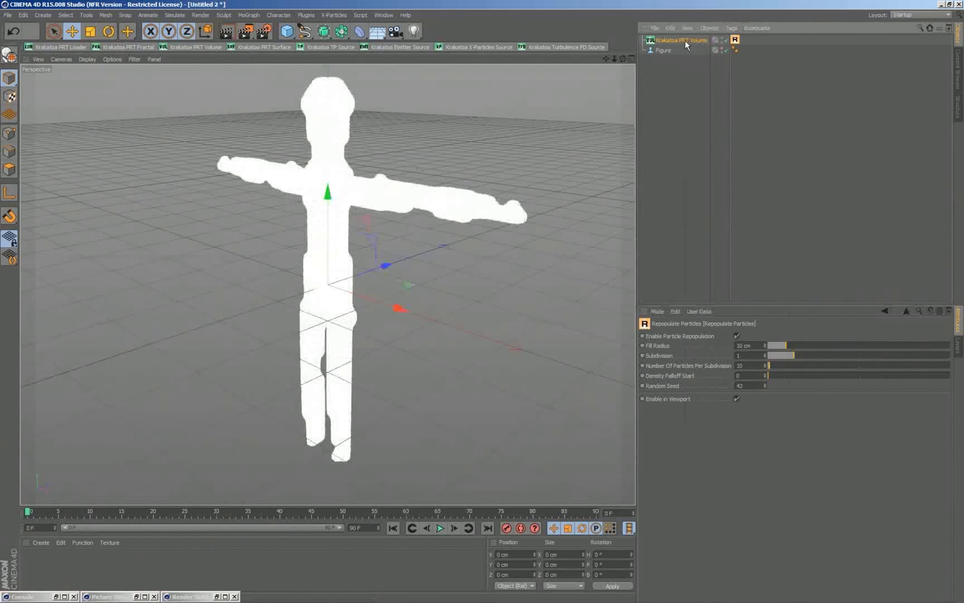
pyautogui.moveTo(735, 101)
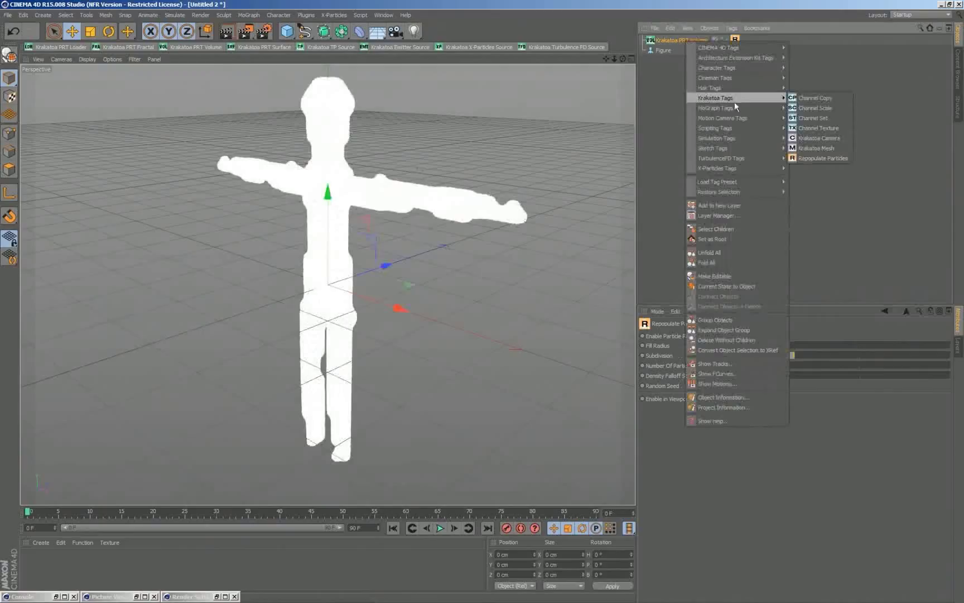
pyautogui.click(836, 99)
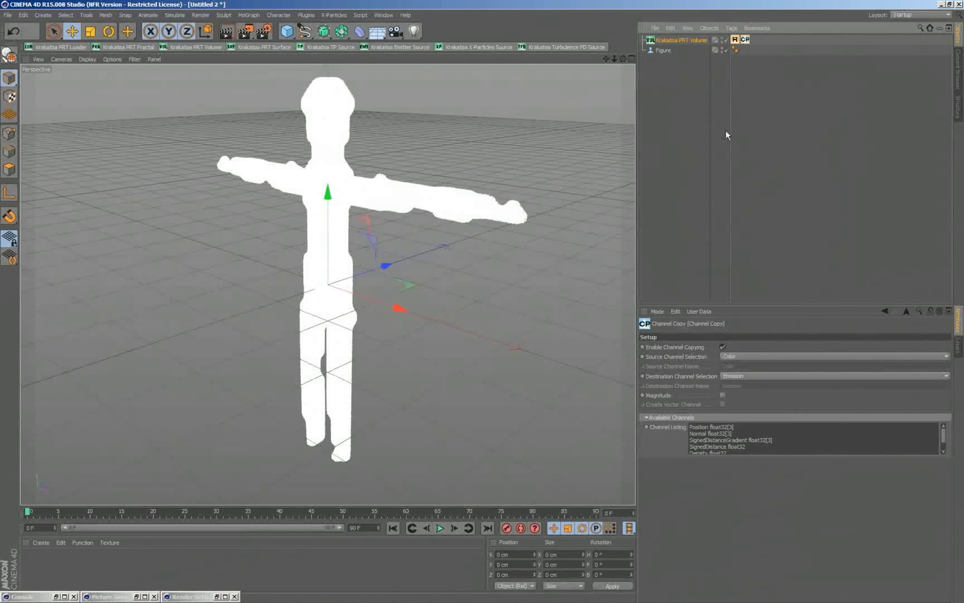
# Step: Set the Channel Copy Source Channel to Normal and Destination Channel to Color
pyautogui.click(741, 356)
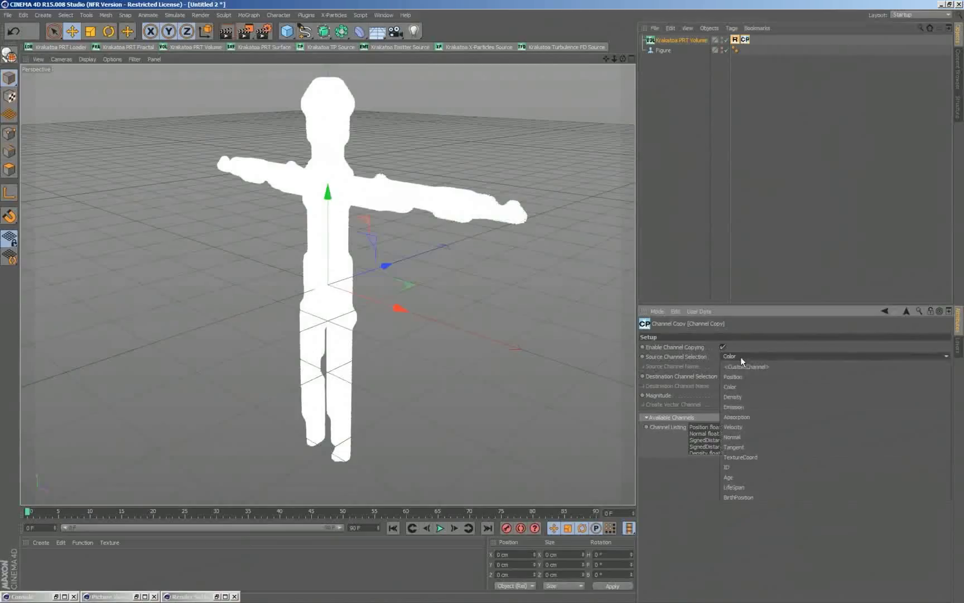
pyautogui.click(737, 434)
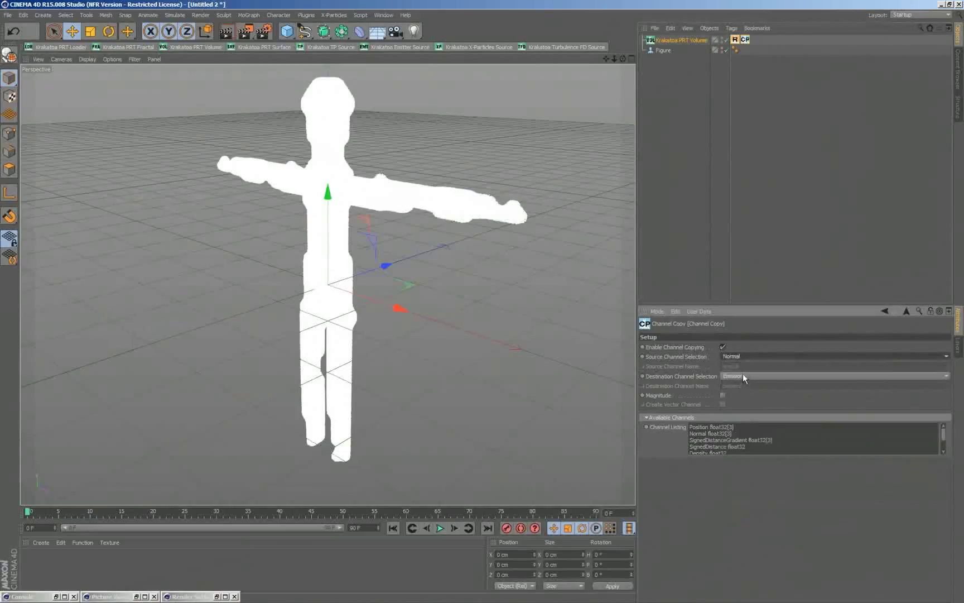
pyautogui.click(743, 374)
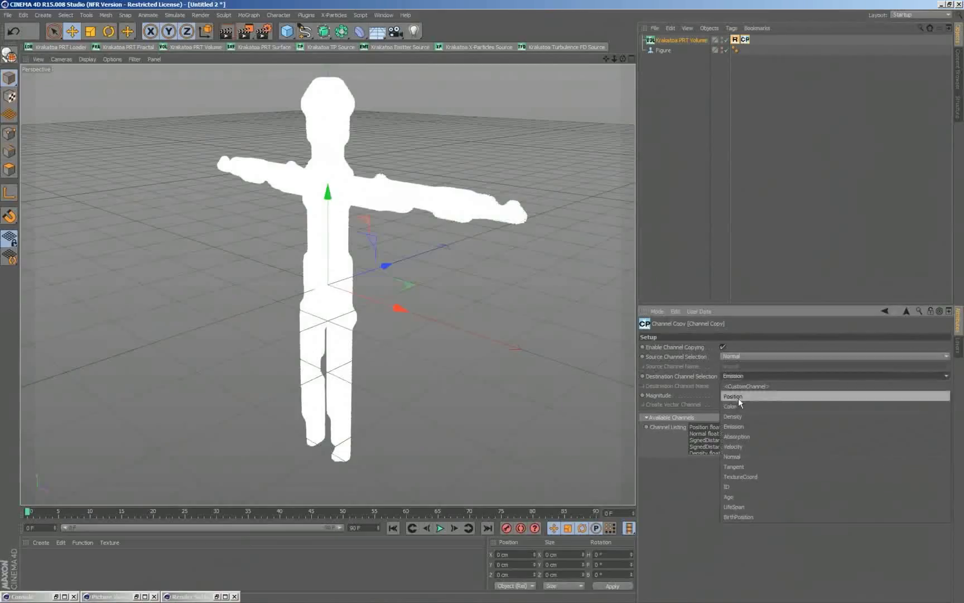
pyautogui.click(740, 406)
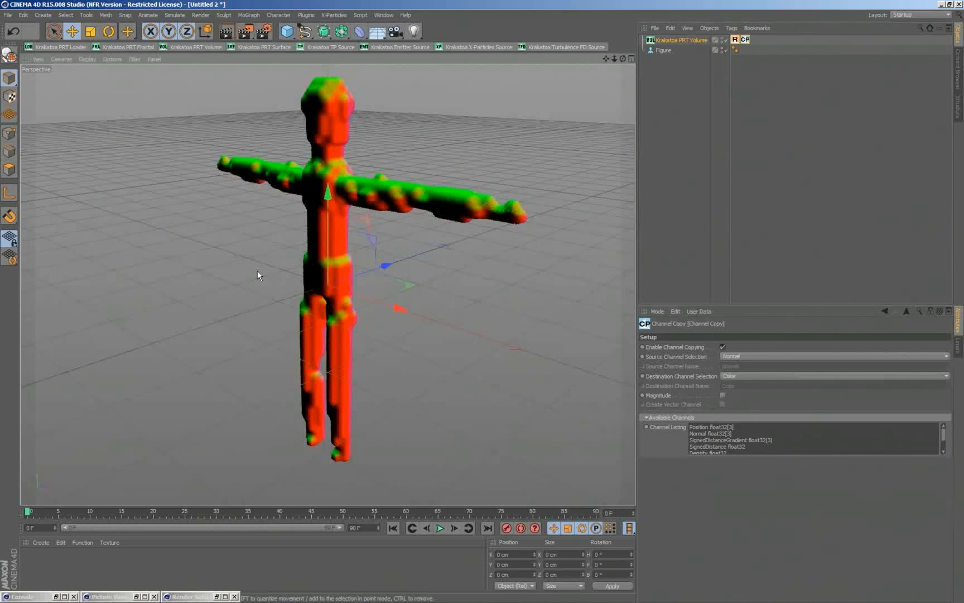
# Step: Orbit around the red-green figure and select the Repopulate Particles tag to show its attributes
pyautogui.moveTo(469, 328)
pyautogui.keyDown('alt'); pyautogui.mouseDown()
pyautogui.moveTo(570, 308)
pyautogui.moveTo(599, 258)
pyautogui.moveTo(474, 289)
pyautogui.moveTo(283, 272)
pyautogui.moveTo(216, 284)
pyautogui.moveTo(202, 297)
pyautogui.moveTo(336, 215)
pyautogui.mouseUp(); pyautogui.keyUp('alt')
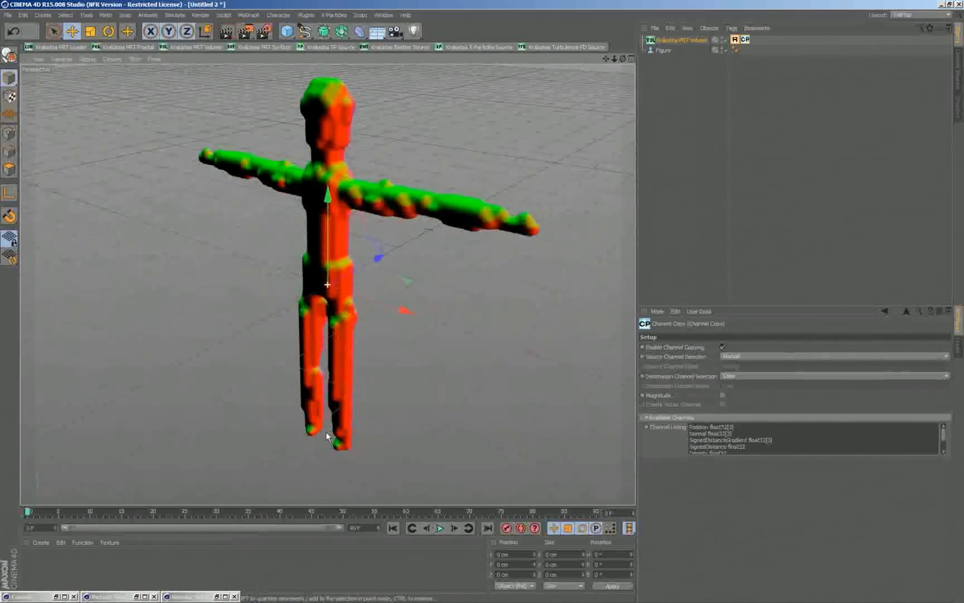
pyautogui.keyDown('alt'); pyautogui.moveTo(327, 432); pyautogui.dragTo(329, 375); pyautogui.keyUp('alt')
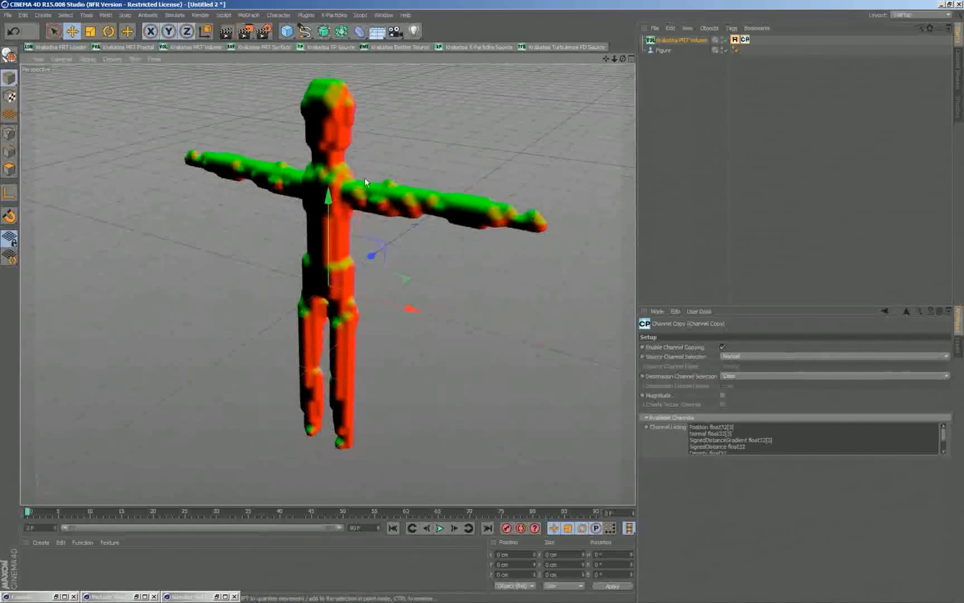
pyautogui.click(734, 39)
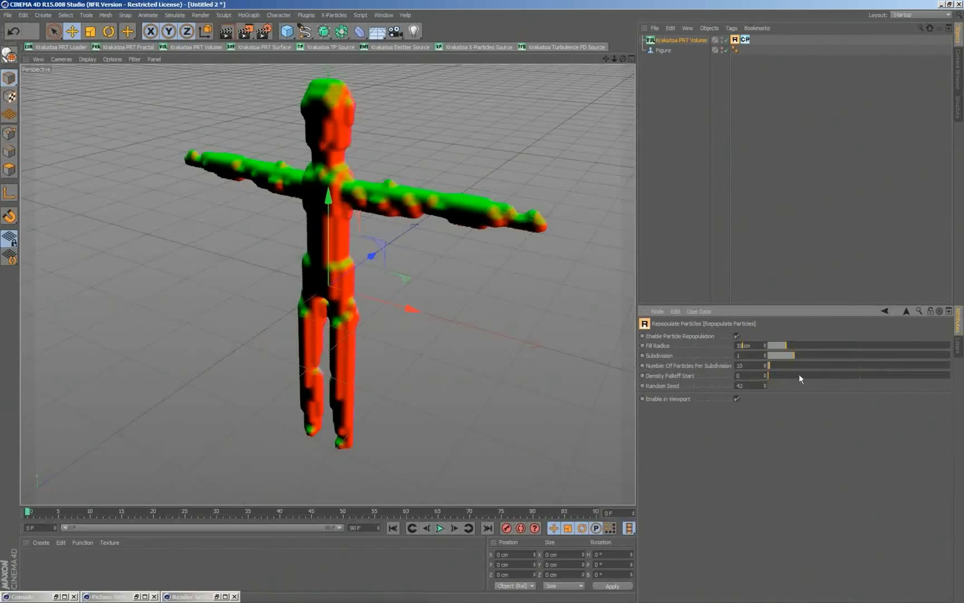
# Step: Enter 1 in the Repopulate Particles Density Falloff Start field
pyautogui.click(740, 374)
pyautogui.write('1')
pyautogui.press('Return')
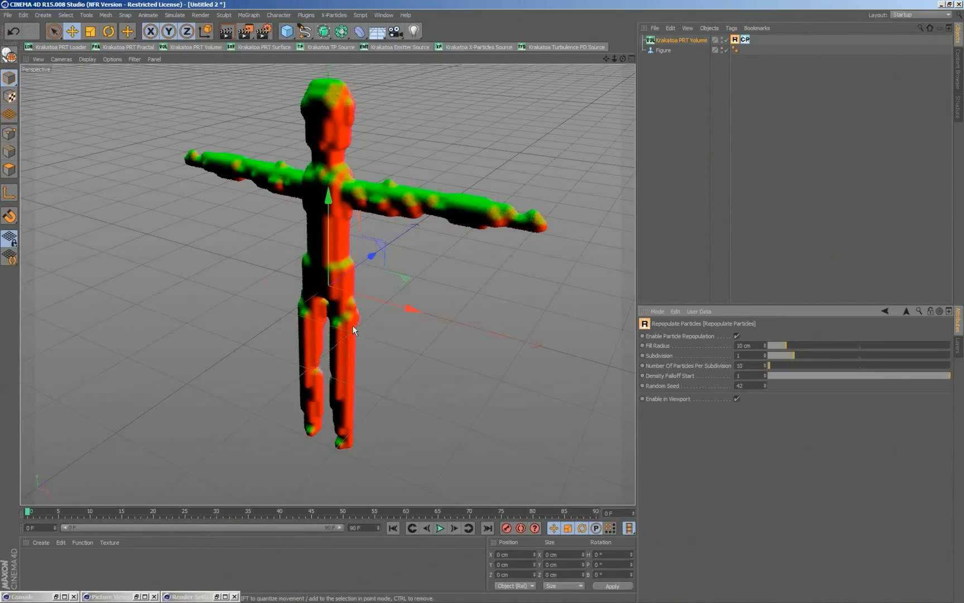
# Step: Open NAB_Emitter_Partitioning_v020.c4d from the recent files list
pyautogui.click(8, 15)
pyautogui.moveTo(56, 187)
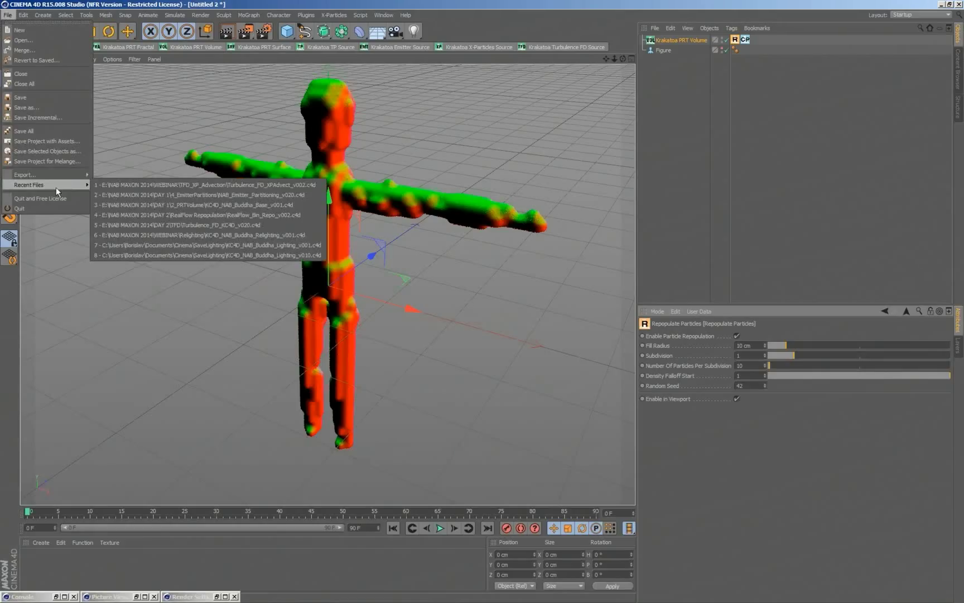
pyautogui.click(184, 194)
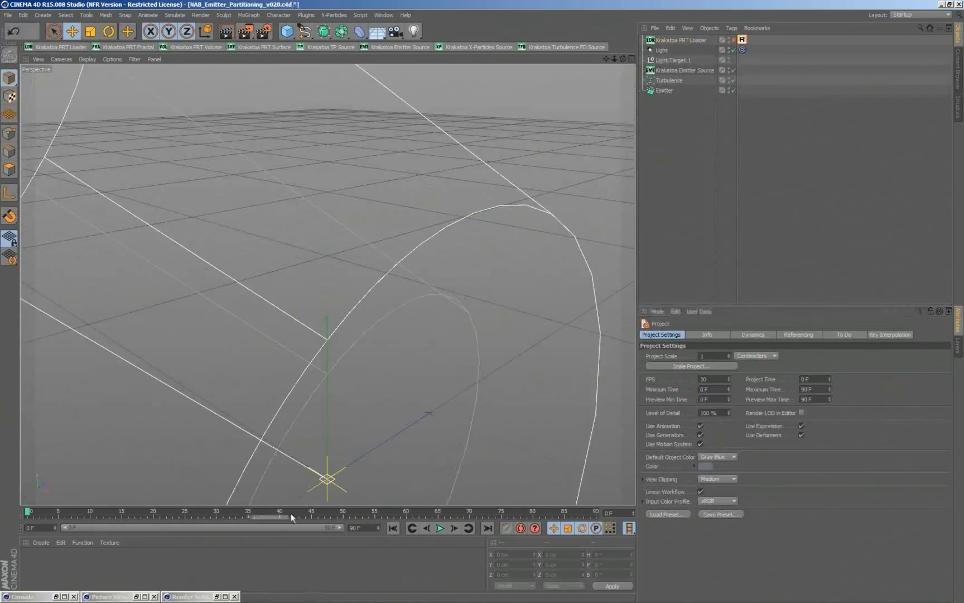
# Step: Scrub the timeline and disable the Turbulence and Emitter objects to leave the particle plume
pyautogui.moveTo(292, 513); pyautogui.dragTo(338, 511)
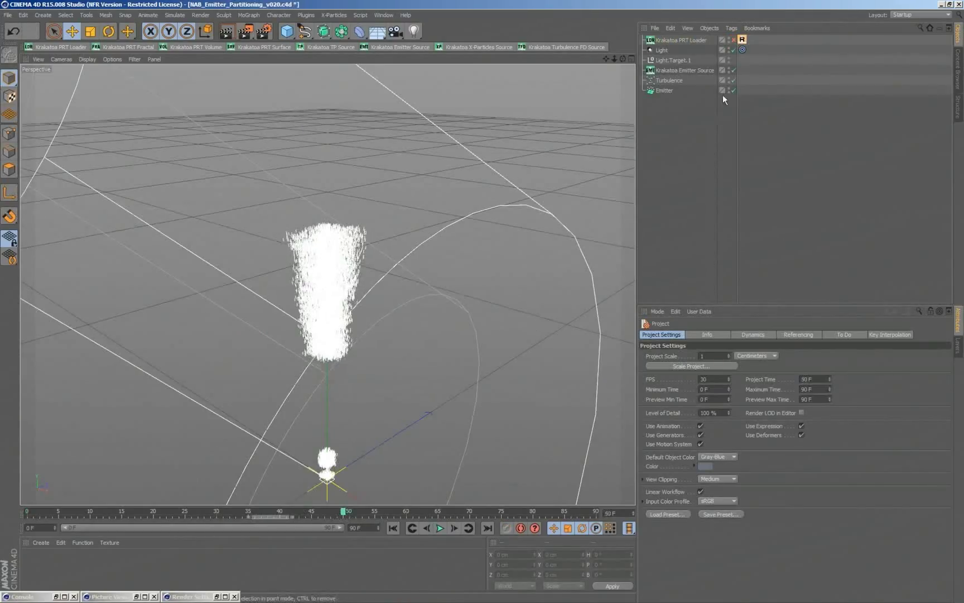
pyautogui.click(733, 80)
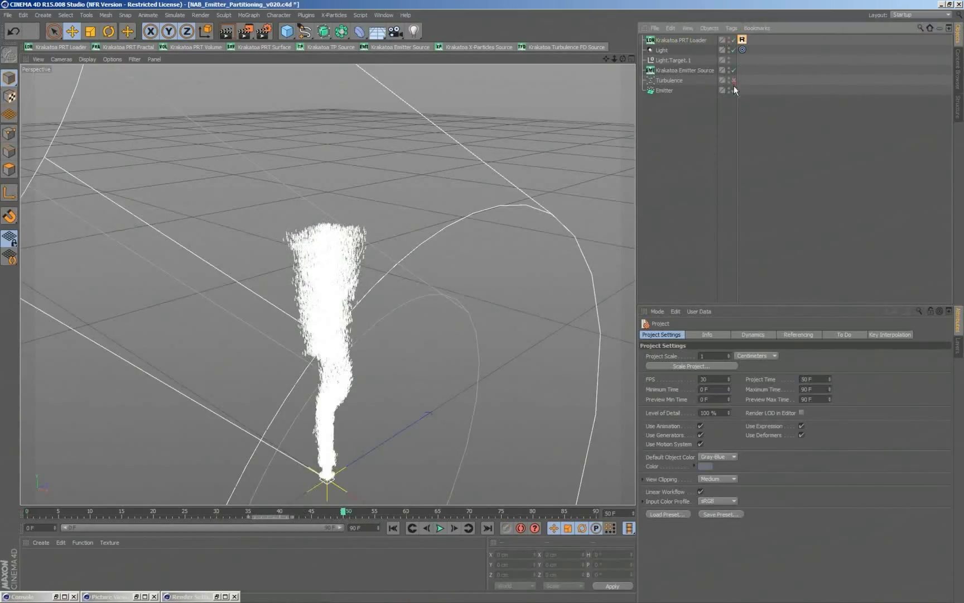
pyautogui.click(734, 90)
pyautogui.moveTo(345, 511); pyautogui.dragTo(540, 513)
# Step: In the Repopulate Particles tag, adjust particles per subdivision, enable viewport display, and set Fill Radius 1 cm
pyautogui.click(742, 39)
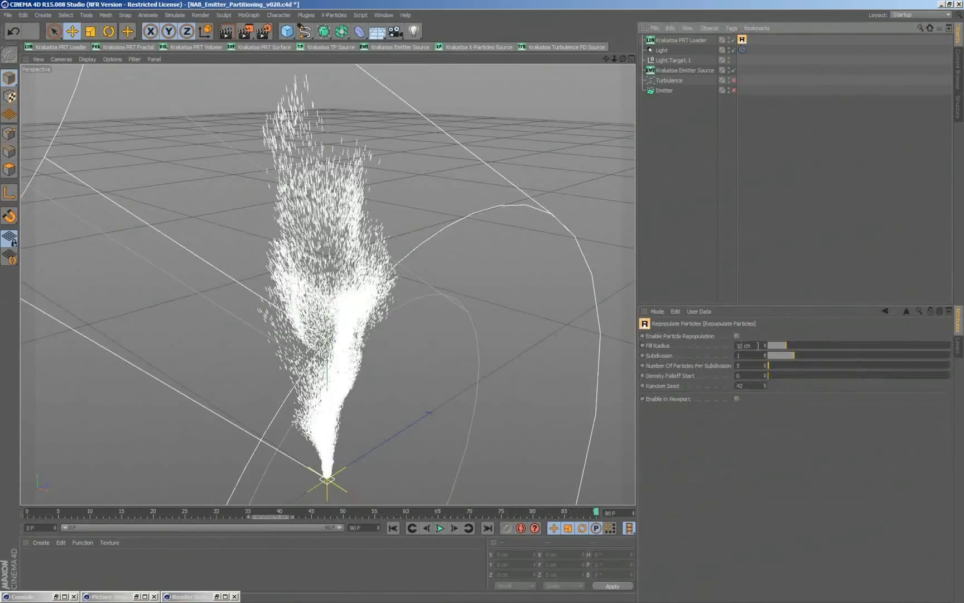
pyautogui.click(749, 365)
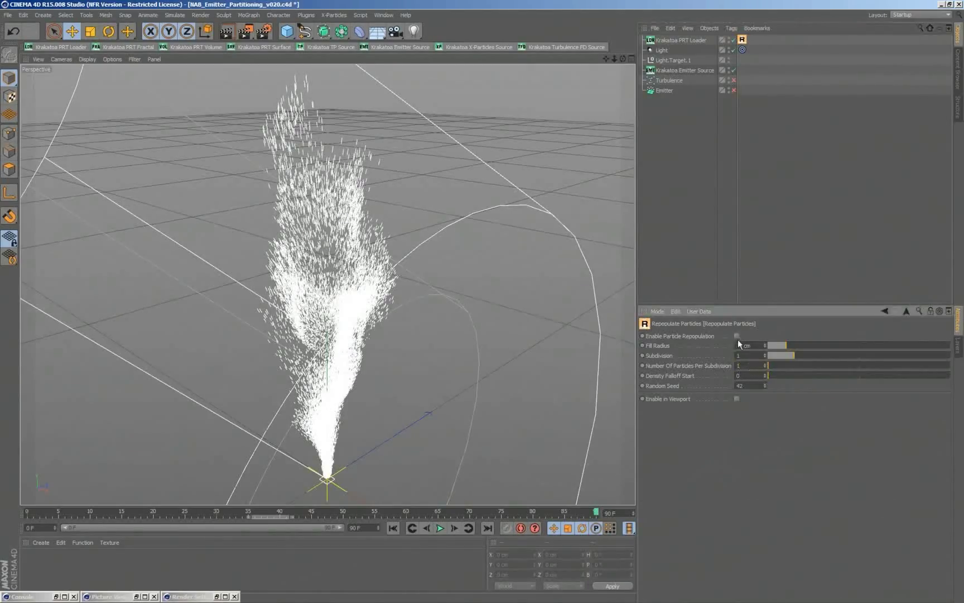
pyautogui.click(736, 397)
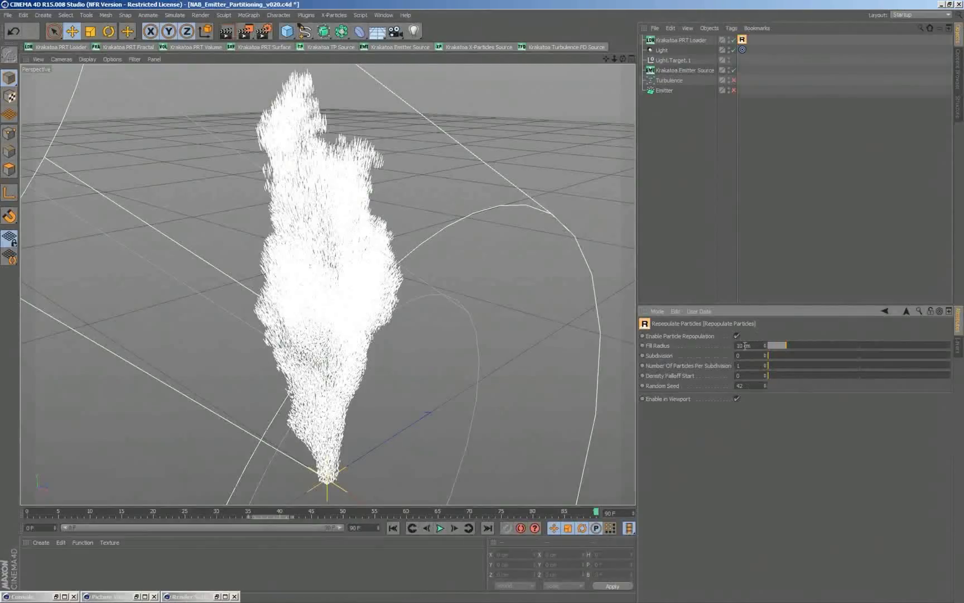
pyautogui.press('BackSpace')
pyautogui.press('Return')
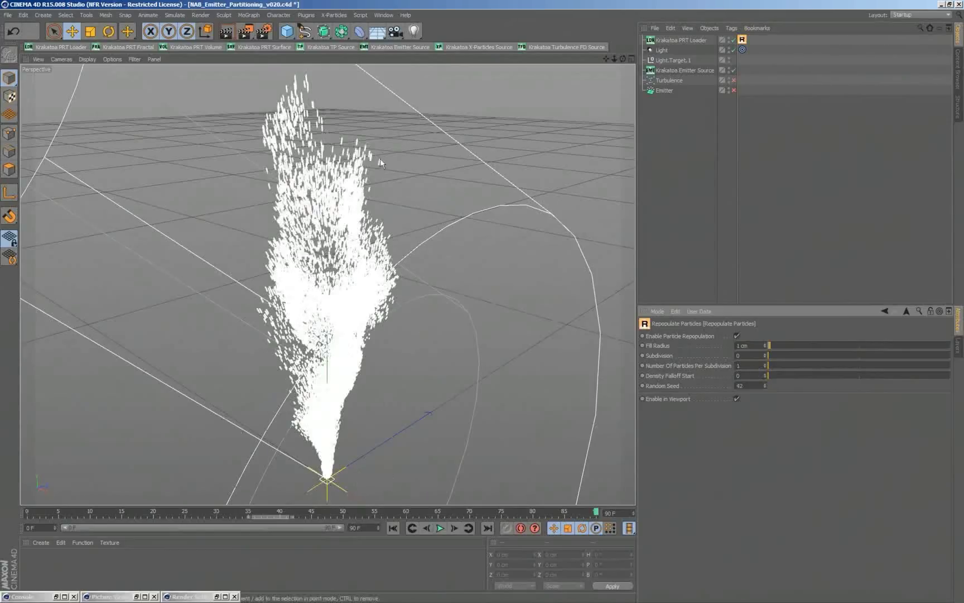
# Step: Set the PRT Loader's Viewport Display Mode to Display As Large Dots, after trying small dots
pyautogui.click(688, 40)
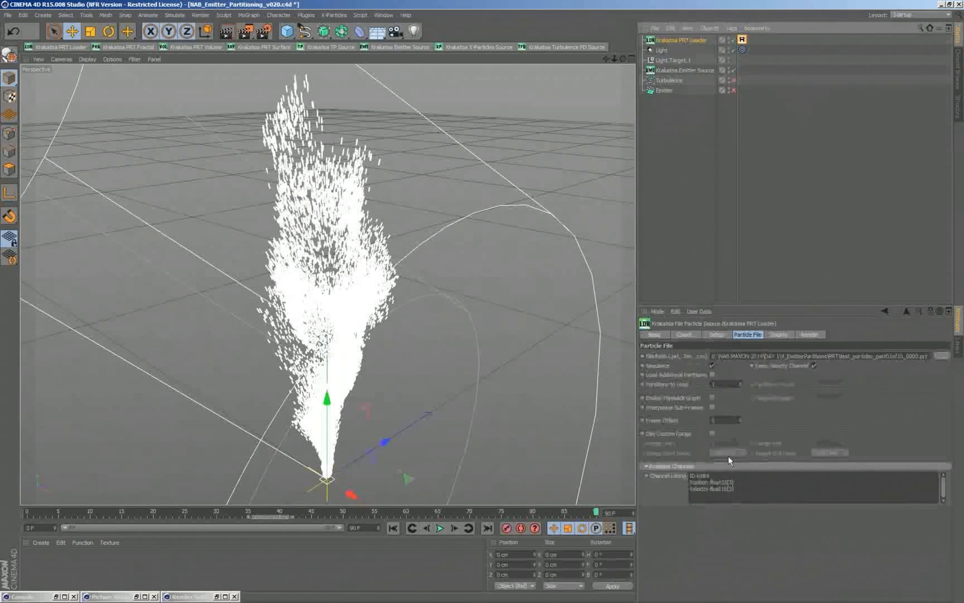
pyautogui.click(776, 335)
pyautogui.click(742, 480)
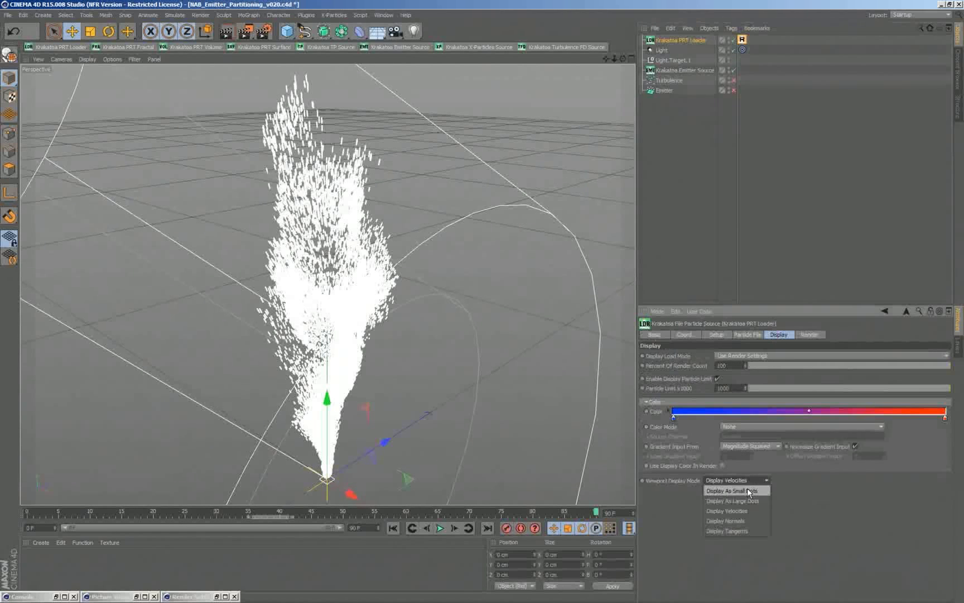
pyautogui.click(750, 490)
pyautogui.click(747, 481)
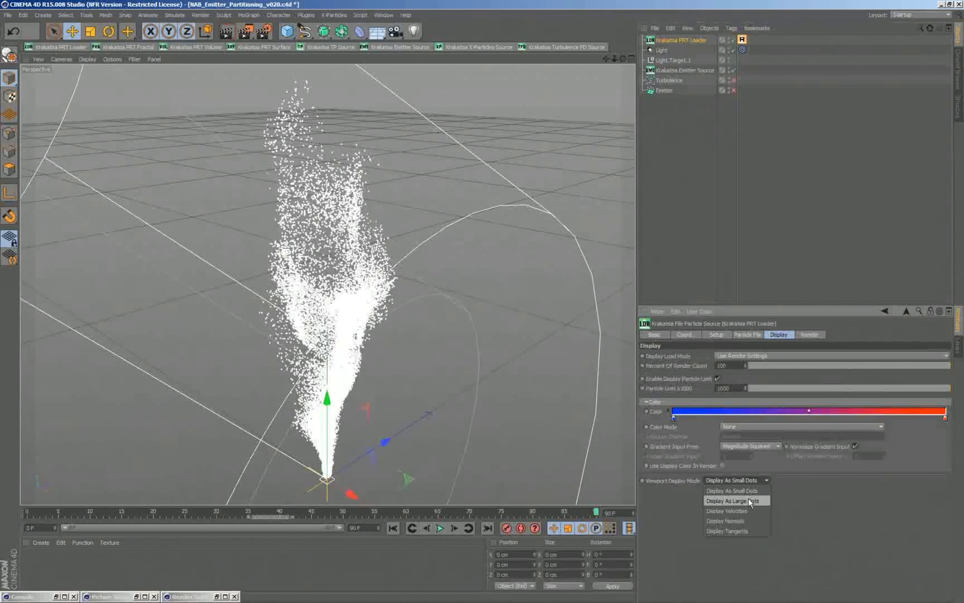
pyautogui.click(749, 500)
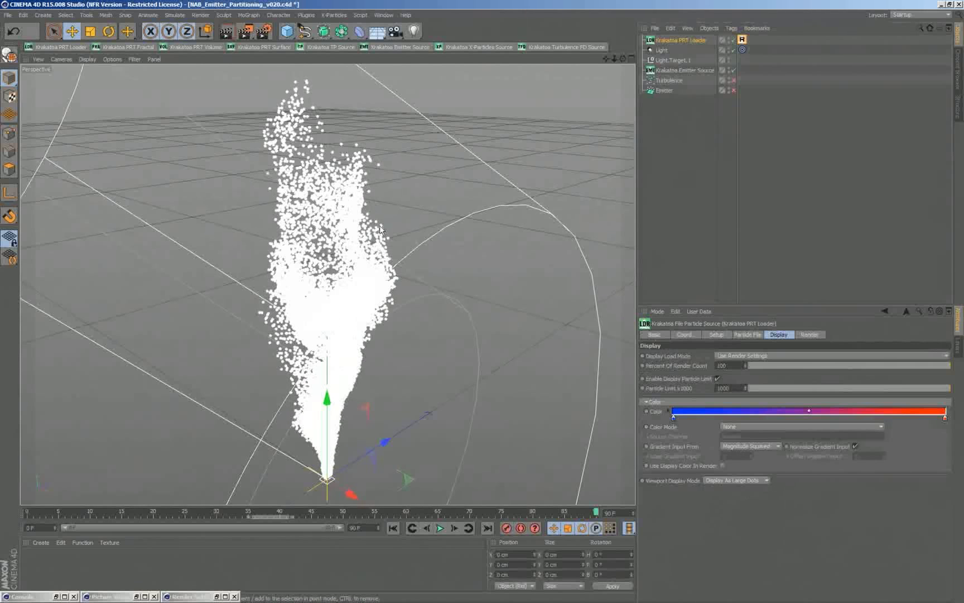
pyautogui.scroll(6, 380, 229)
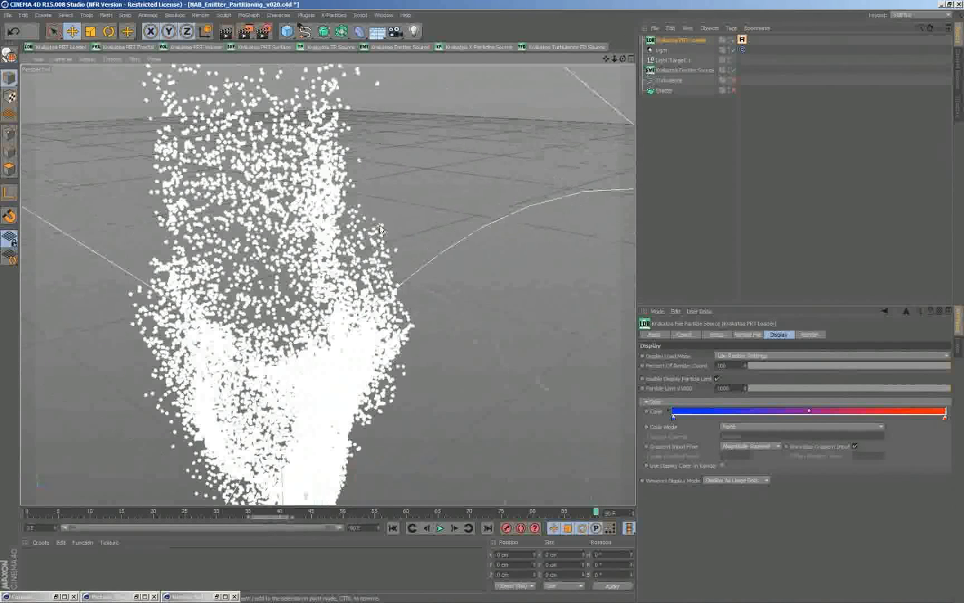
pyautogui.scroll(5, 476, 331)
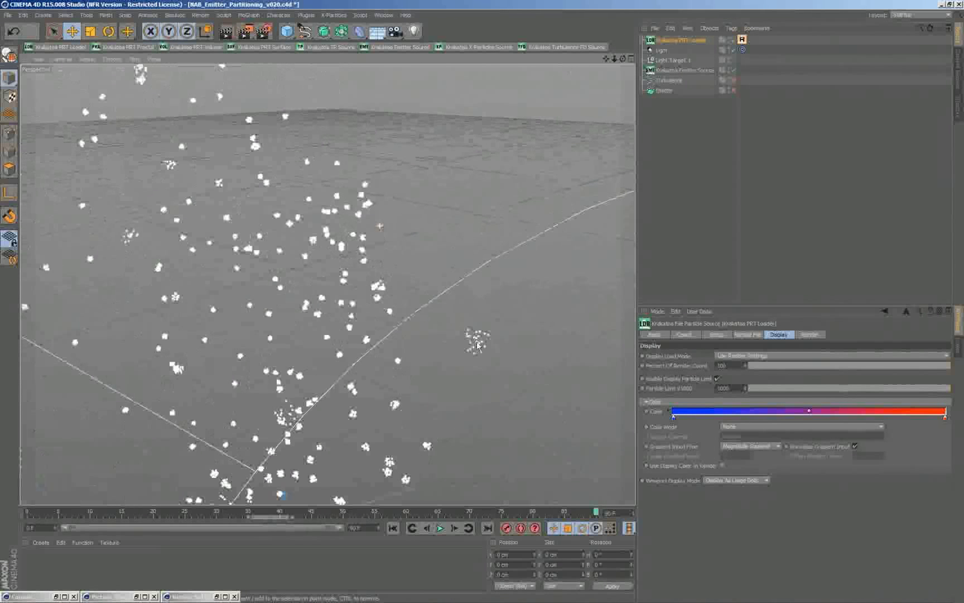
# Step: On the Repopulate Particles tag, set Fill Radius to 5 cm and Particles Per Subdivision to 10
pyautogui.click(741, 39)
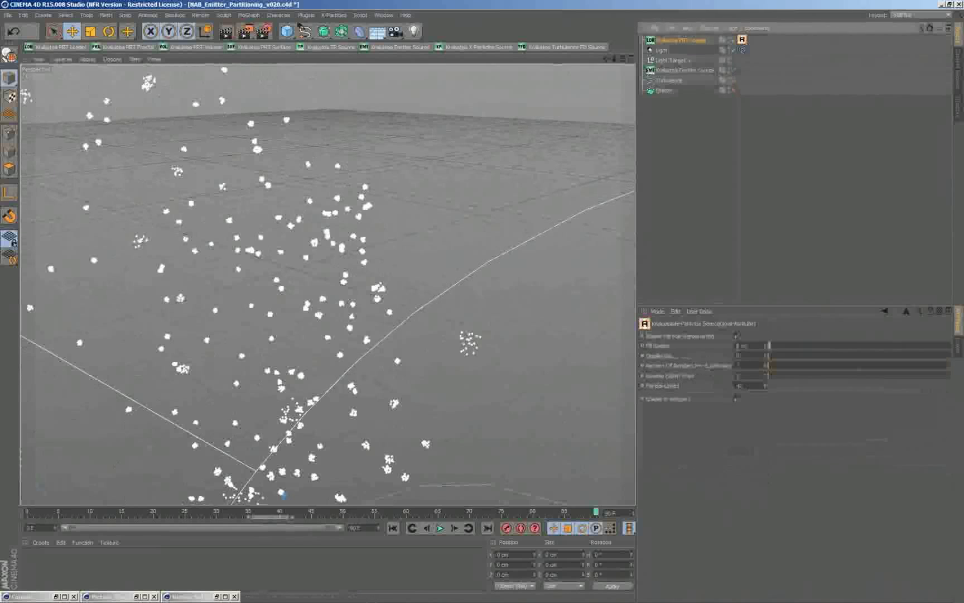
pyautogui.click(737, 336)
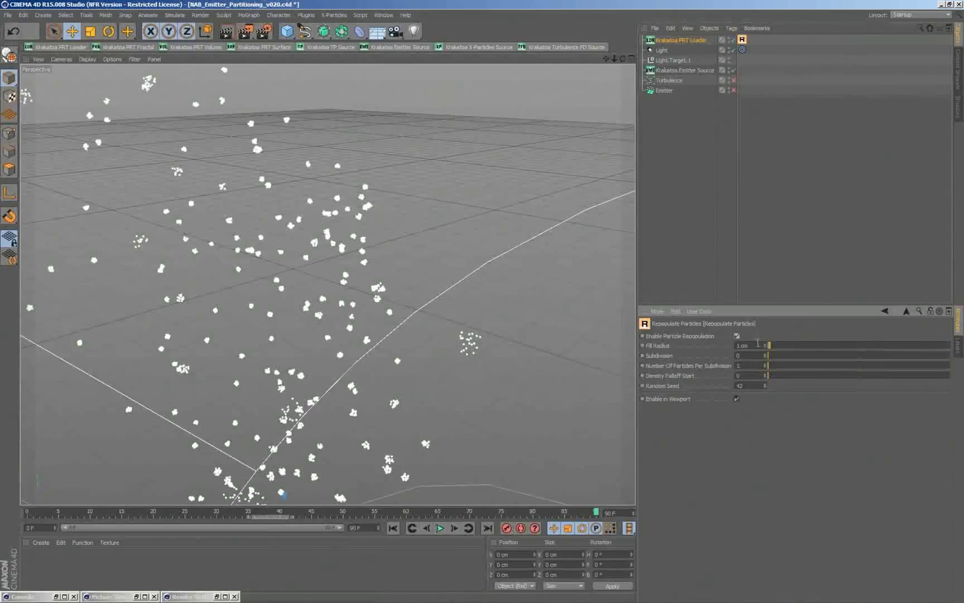
pyautogui.click(737, 345)
pyautogui.write('5')
pyautogui.press('Return')
pyautogui.click(755, 366)
pyautogui.write('0')
pyautogui.press('Return')
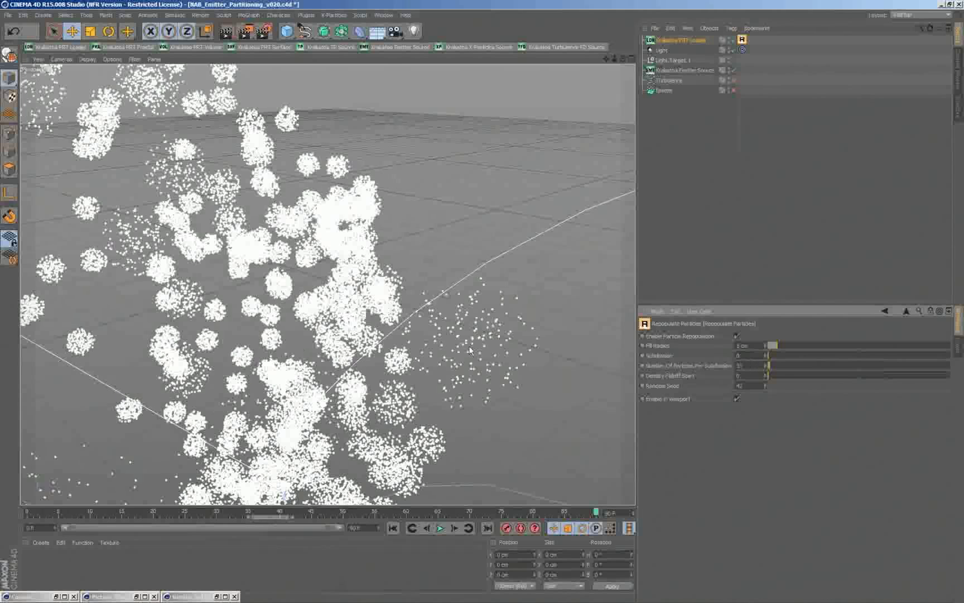
# Step: Orbit and shift the viewport to inspect the dense particle clusters
pyautogui.rightClick(284, 339)
pyautogui.press('Escape')
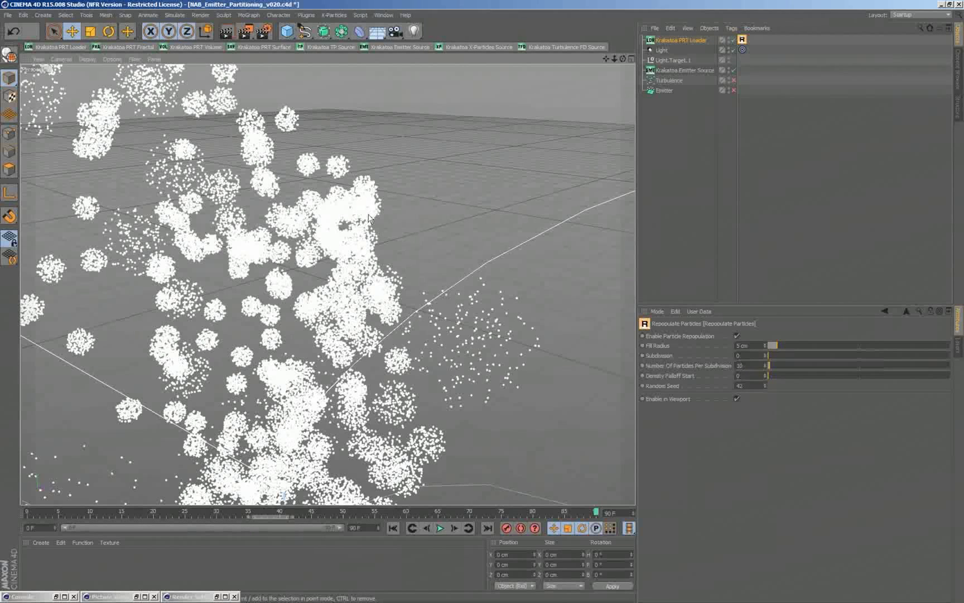
pyautogui.keyDown('alt'); pyautogui.moveTo(369, 217); pyautogui.dragTo(355, 223); pyautogui.keyUp('alt')
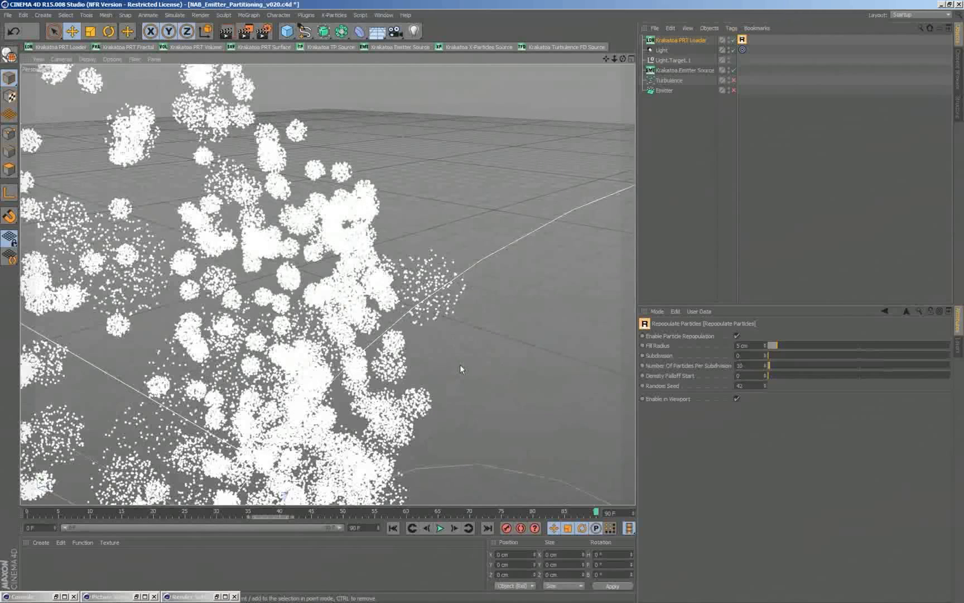
pyautogui.keyDown('alt'); pyautogui.moveTo(460, 366); pyautogui.dragTo(461, 366); pyautogui.keyUp('alt')
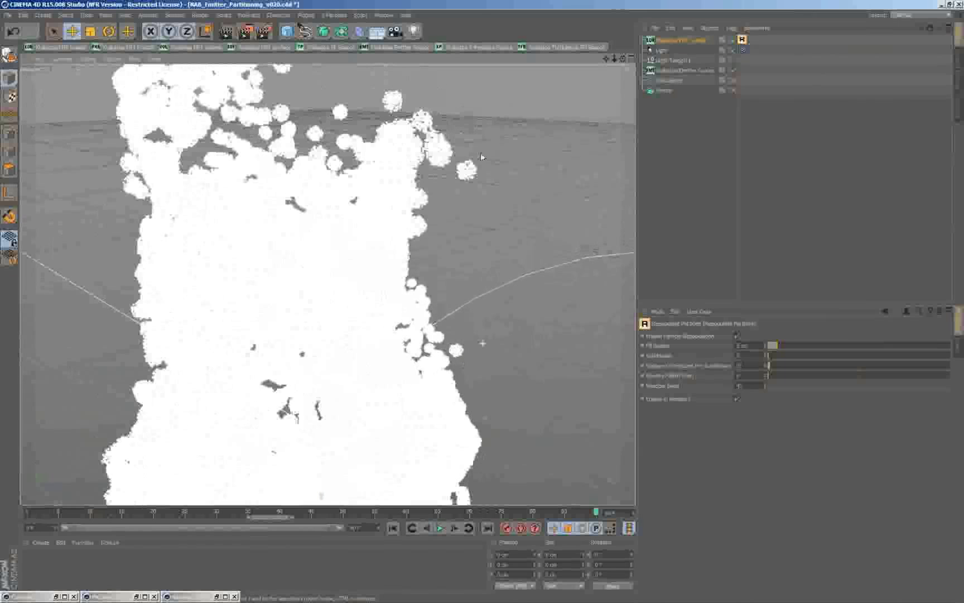
# Step: Set the PRT Loader's Viewport Display Mode to Display Velocities and Color Mode to Velocity
pyautogui.click(689, 41)
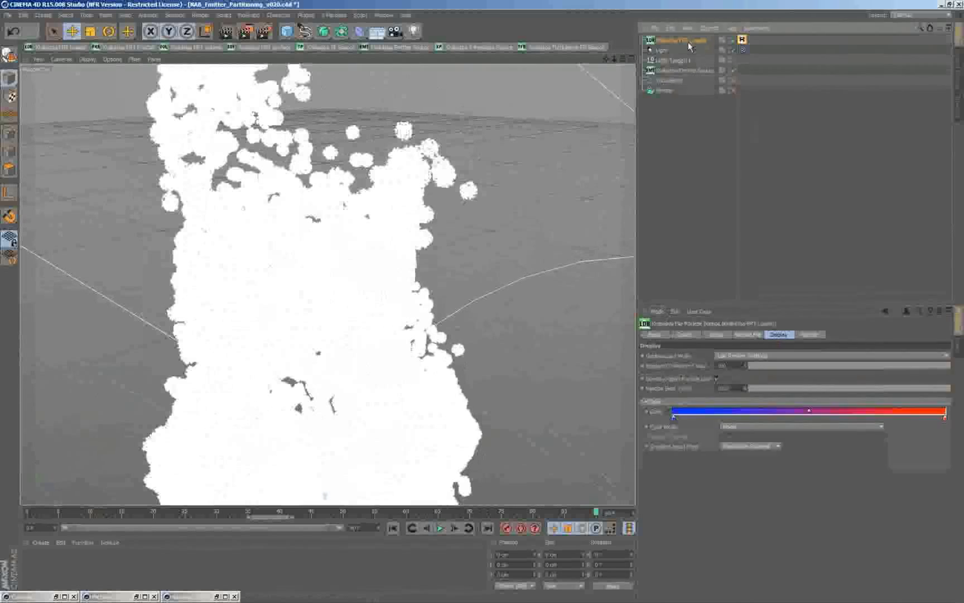
pyautogui.click(738, 480)
pyautogui.click(727, 511)
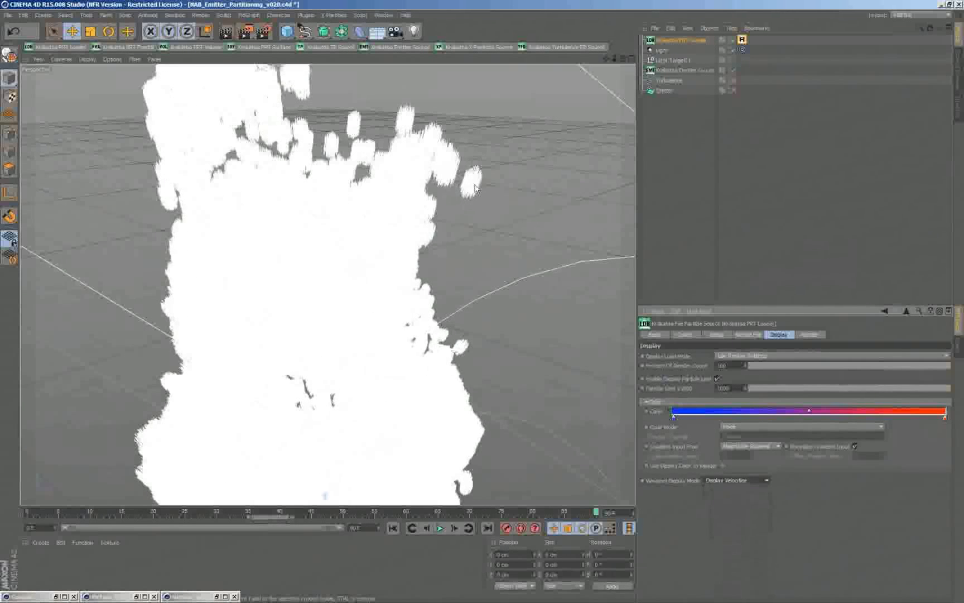
pyautogui.click(698, 41)
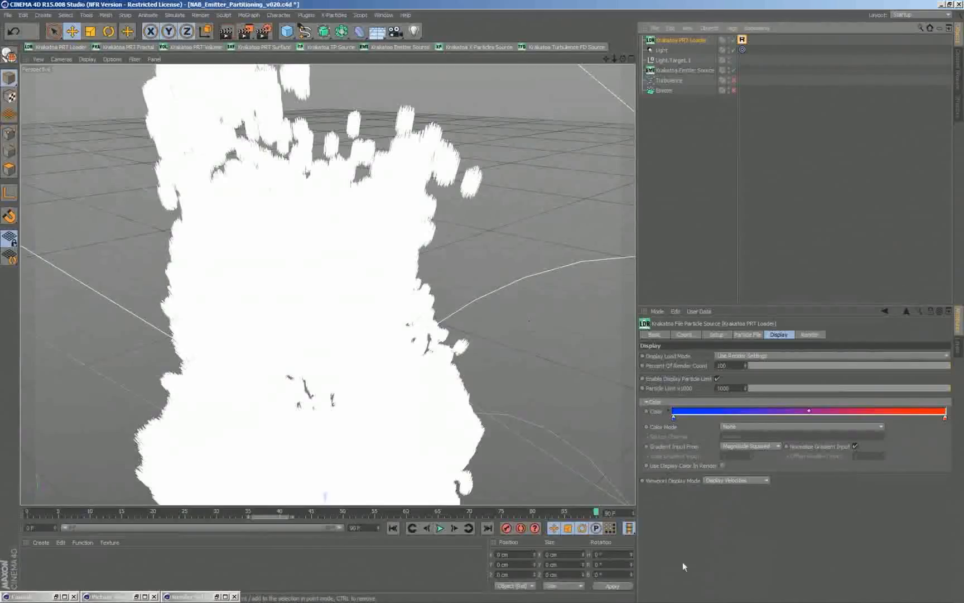
pyautogui.click(749, 426)
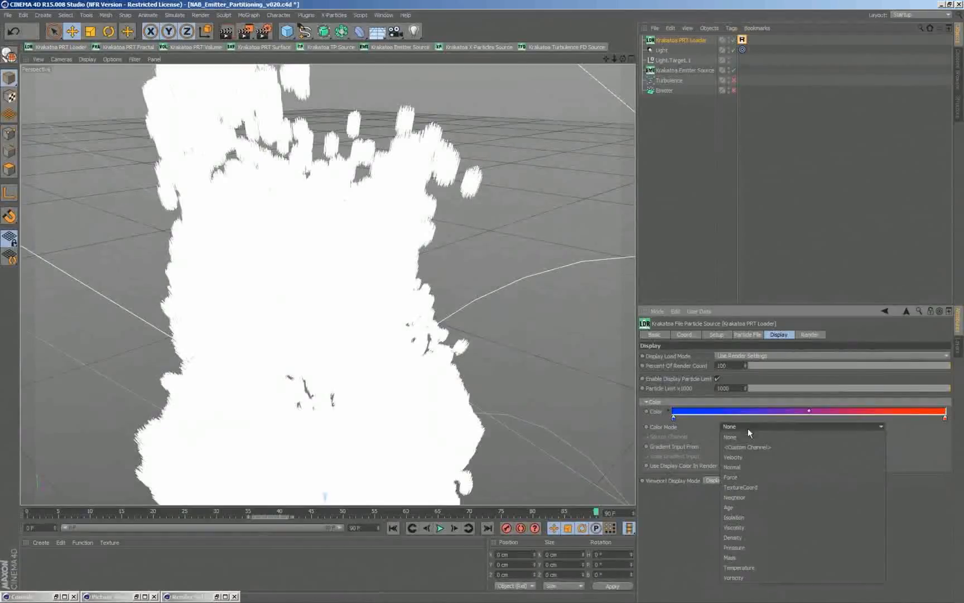
pyautogui.click(748, 457)
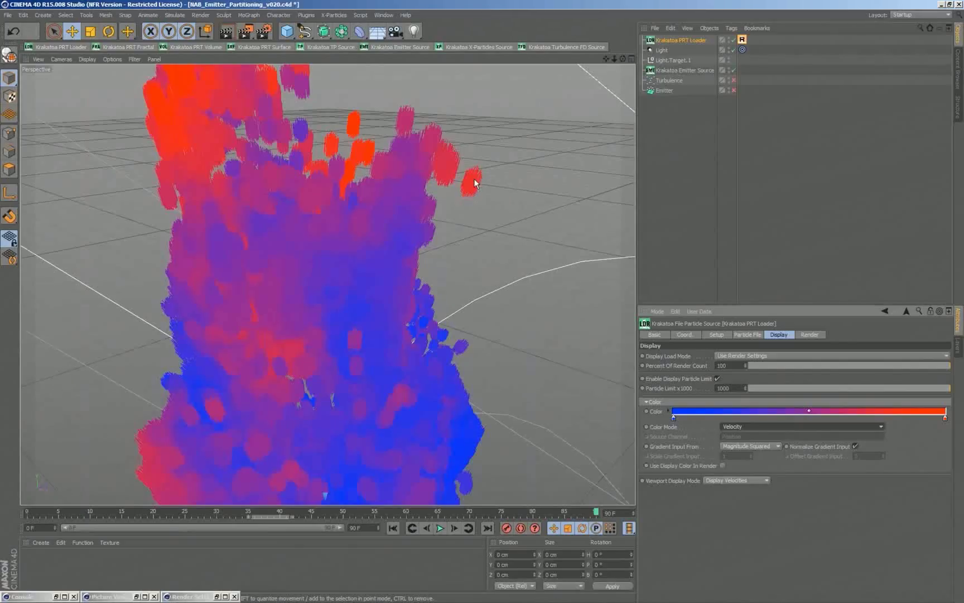
# Step: Switch from the Repopulate Particles tag back to the Krakatoa PRT Loader's Display settings
pyautogui.click(742, 40)
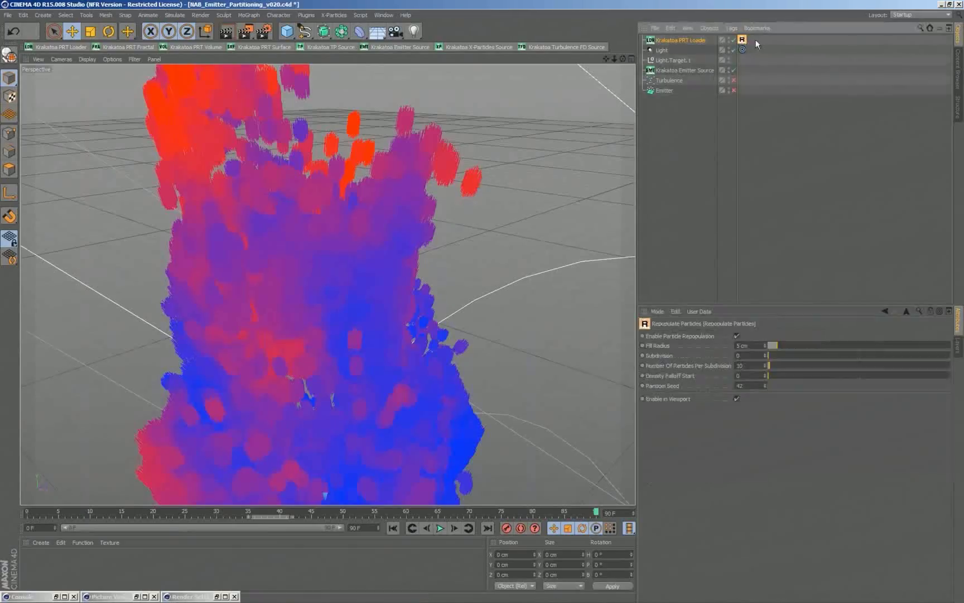
pyautogui.click(697, 41)
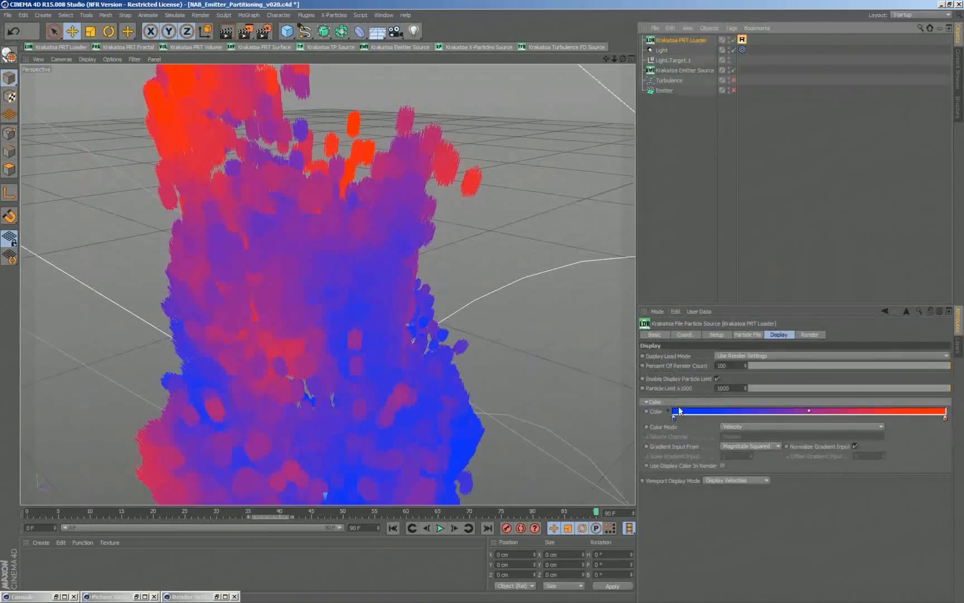